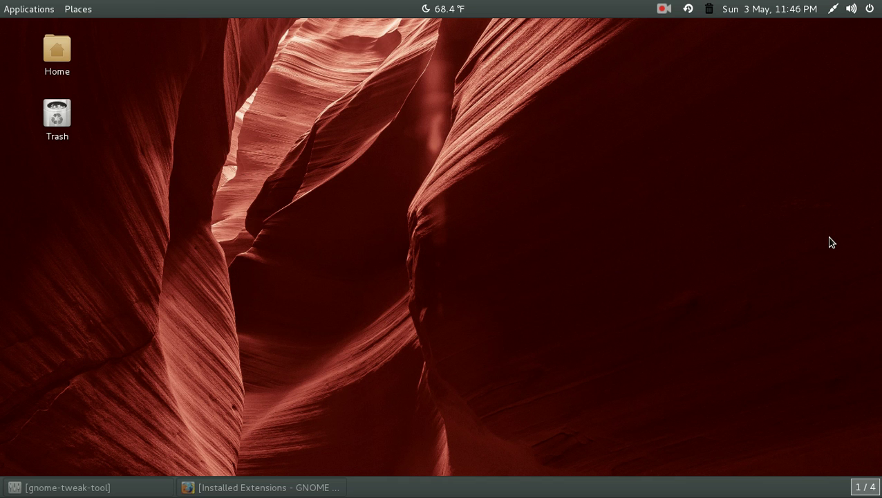
Restore and re-minimize Tweak Tool, briefly opening and closing the applications list.
click(143, 490)
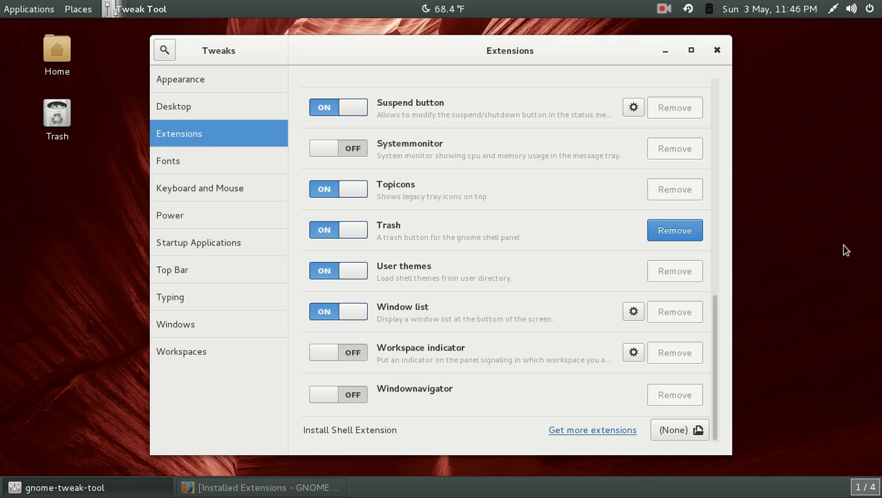
click(664, 52)
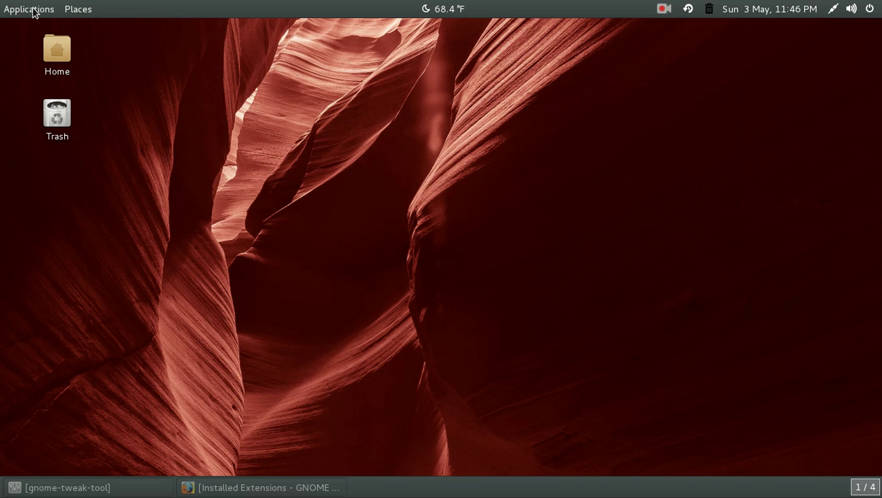
click(33, 13)
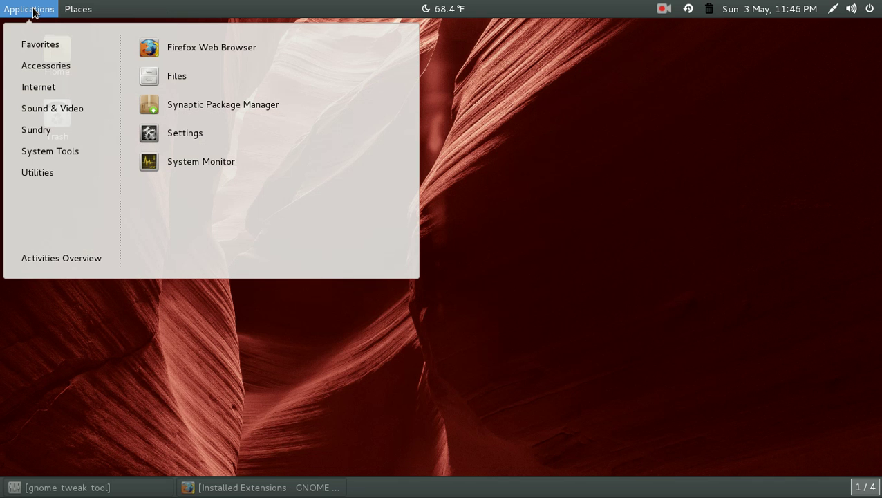
click(34, 12)
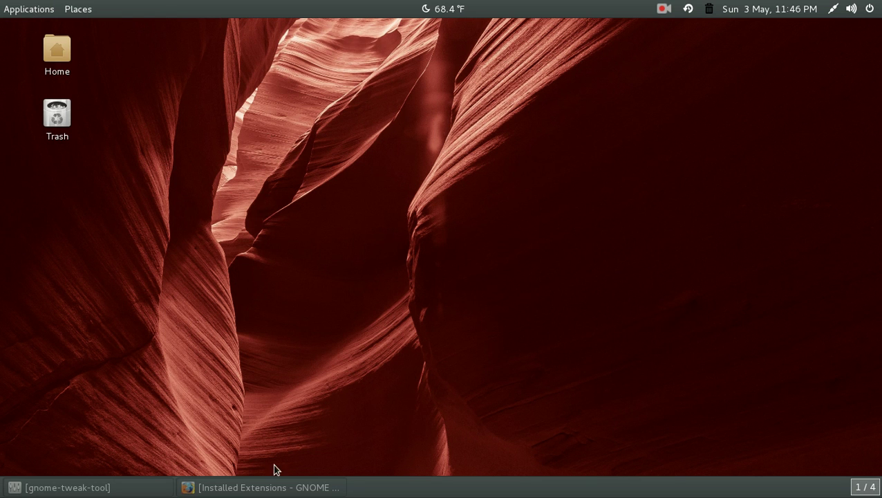
Review Tweak Tool's Windows and Extensions settings, then bring Firefox's Installed Extensions page forward.
click(122, 486)
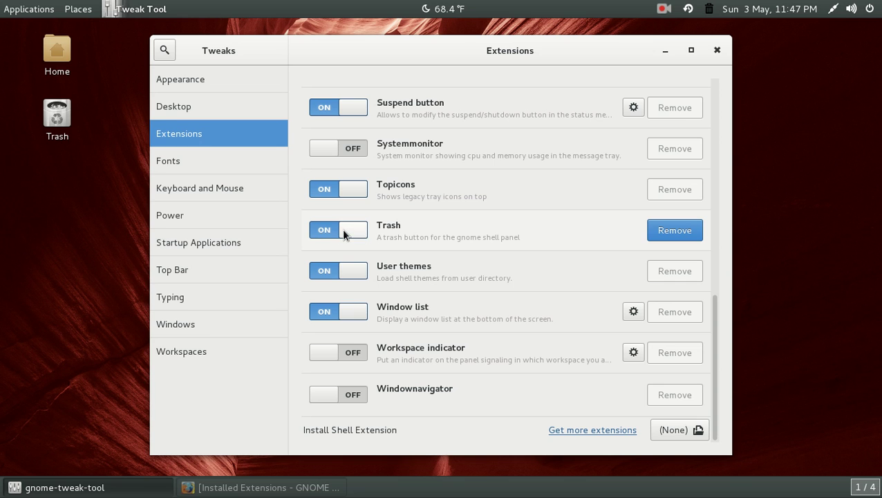
click(202, 322)
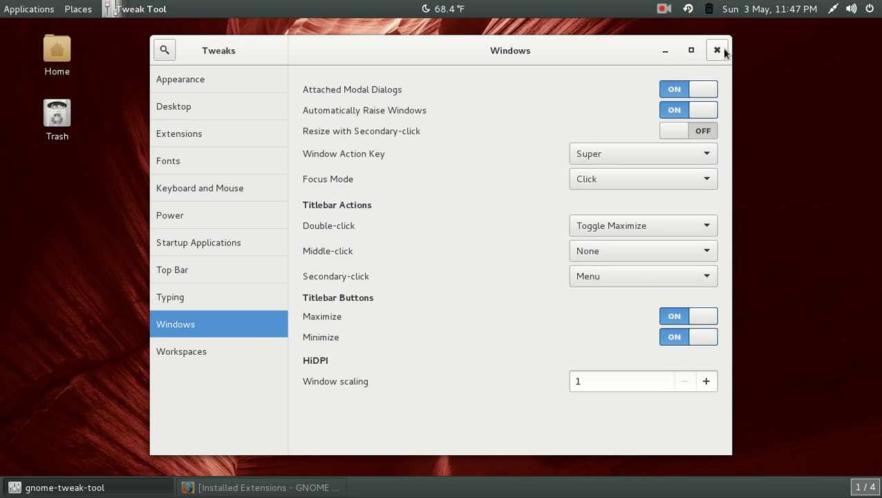
click(200, 135)
click(193, 326)
click(665, 52)
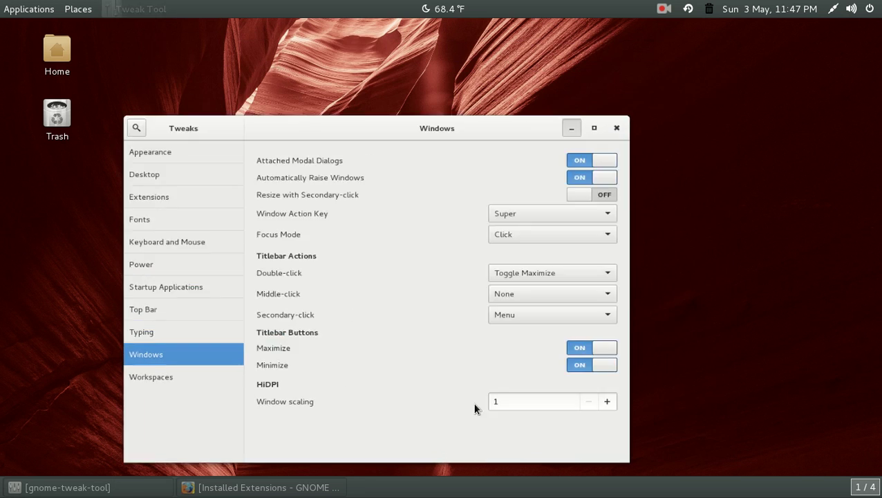
click(307, 487)
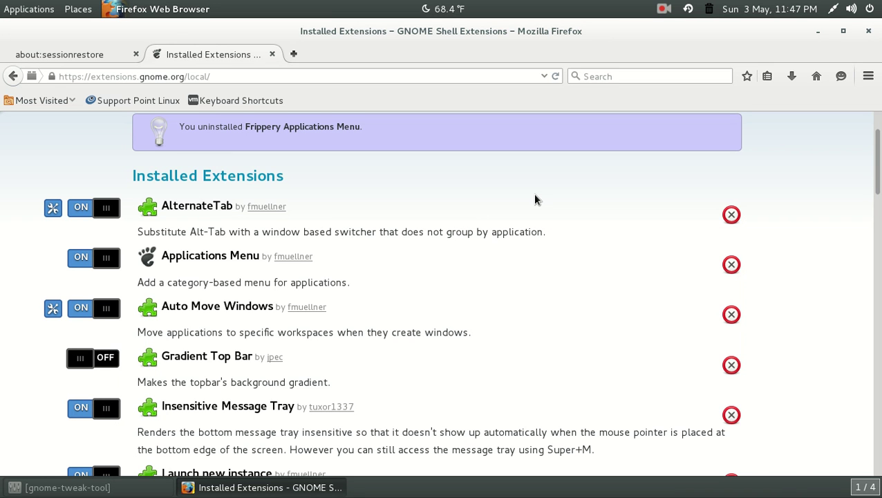
scroll(534, 199, up, 1)
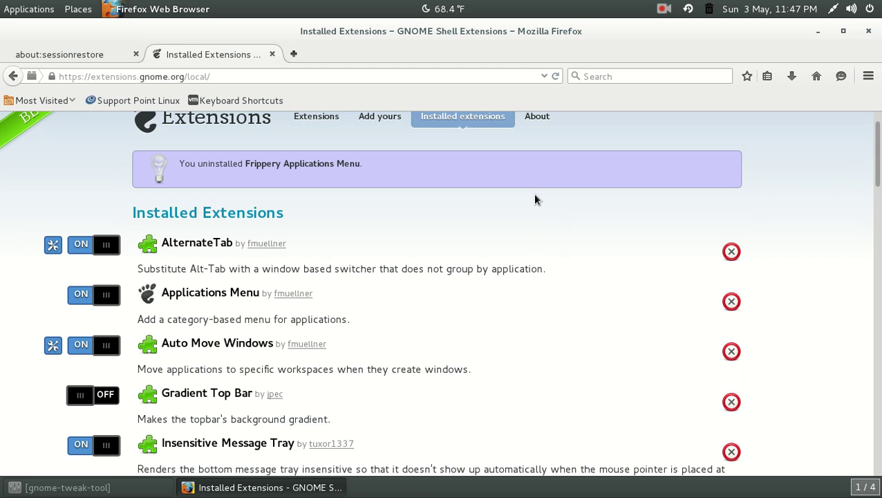
scroll(534, 200, down, 2)
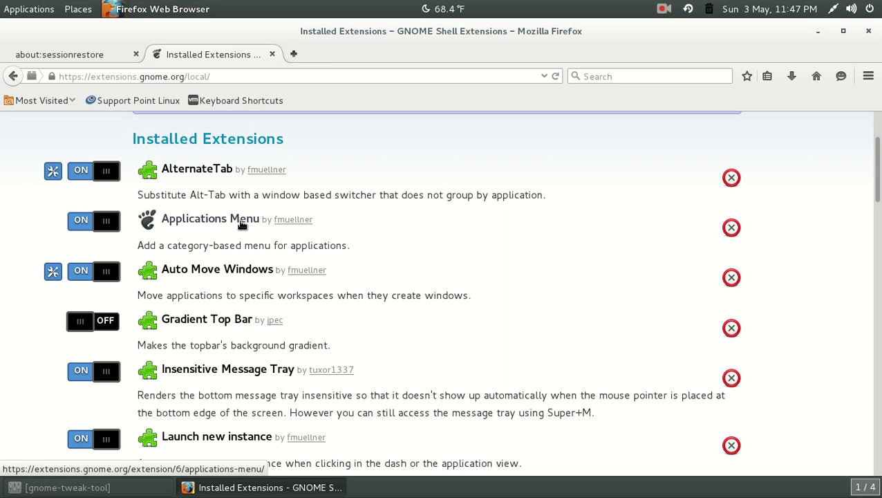
click(39, 11)
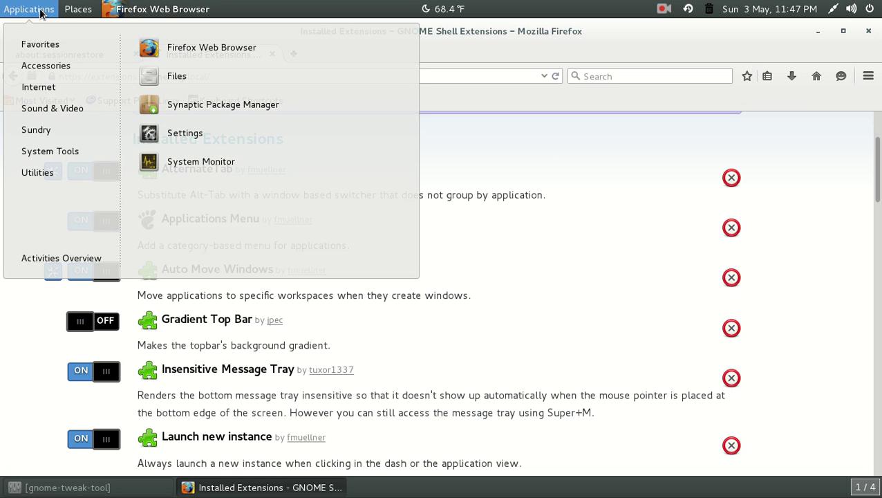
click(39, 11)
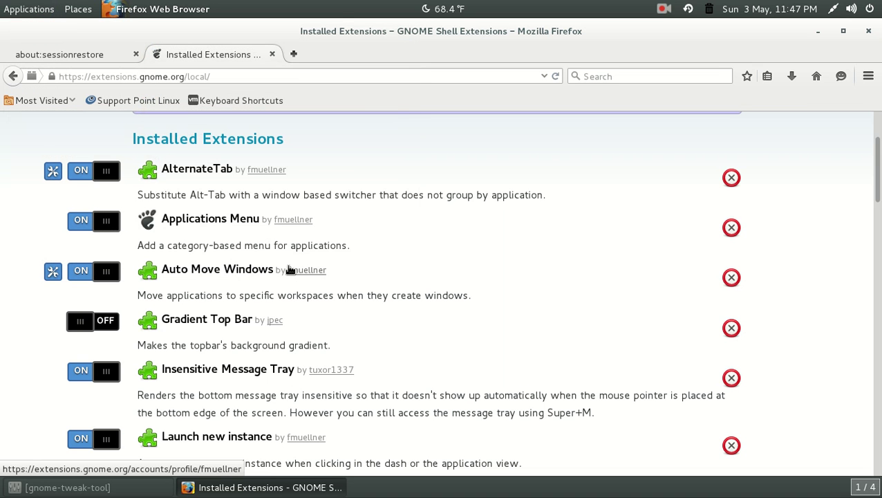
scroll(289, 269, down, 2)
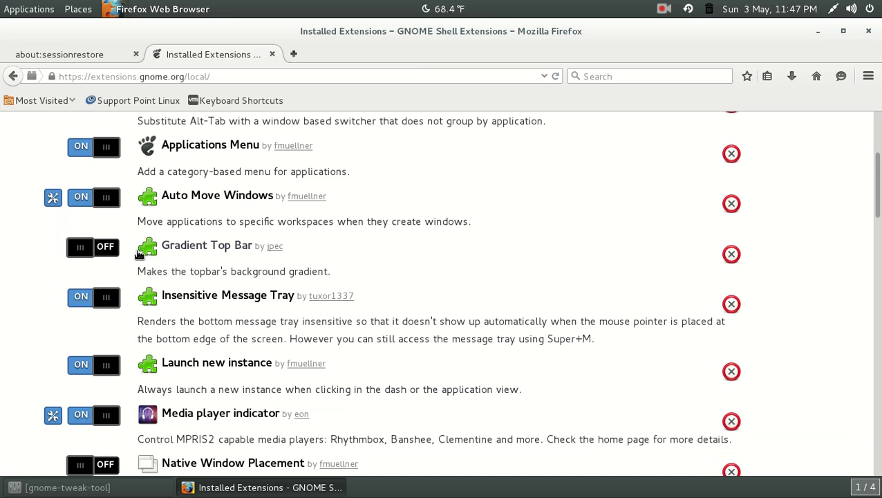
Toggle Gradient Top Bar on, off and on again, then check the gradient top-bar system menu.
click(116, 253)
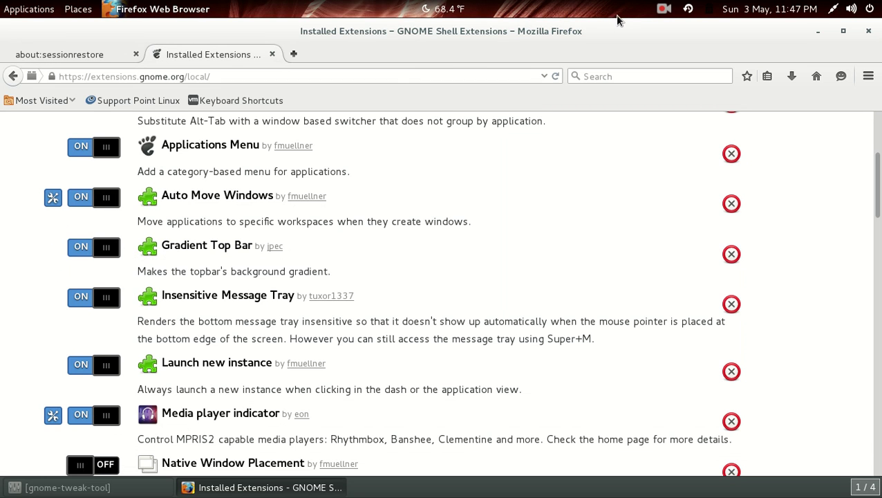
click(84, 250)
click(91, 252)
scroll(312, 261, down, 1)
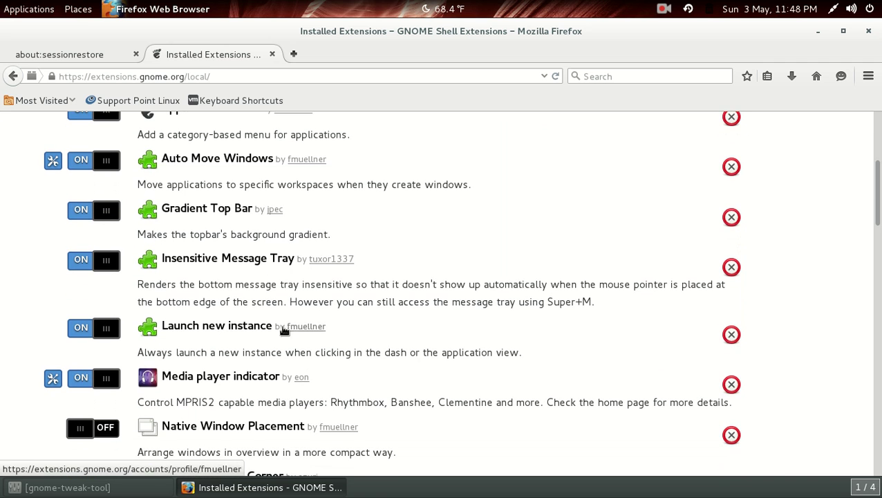
scroll(297, 334, down, 2)
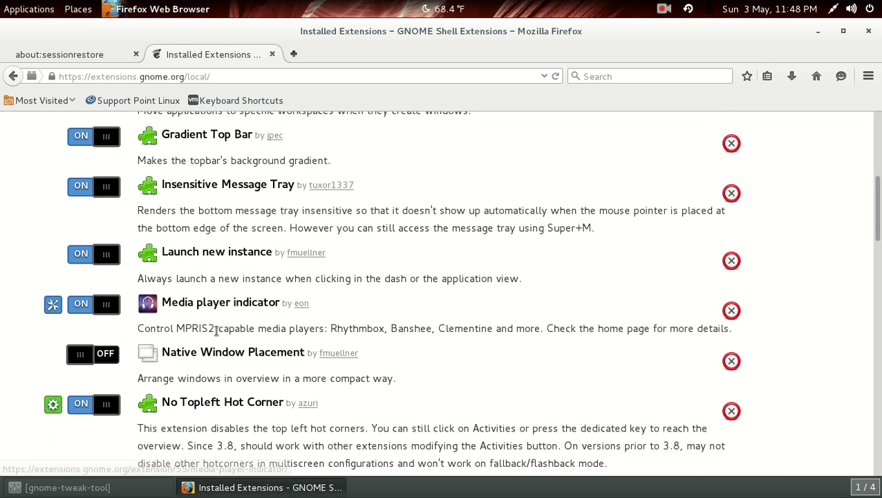
click(850, 10)
click(851, 9)
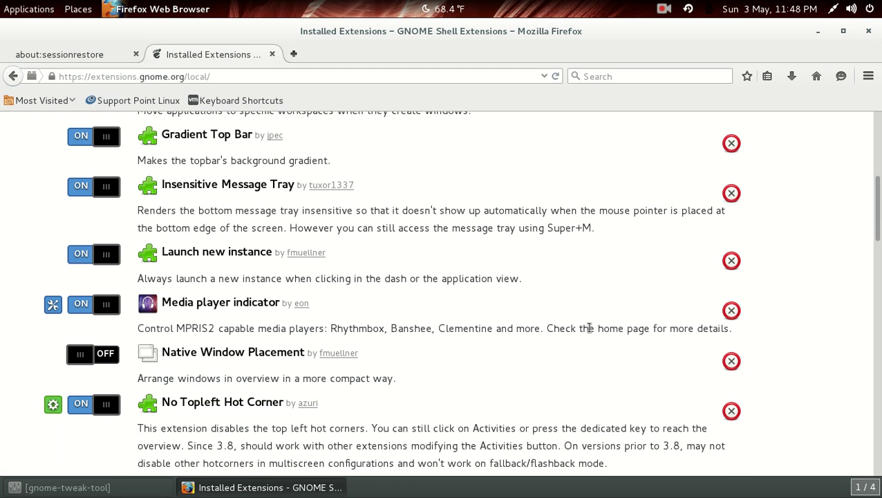
Scroll through the installed extensions list, briefly checking the top-bar weather popup.
scroll(546, 332, down, 2)
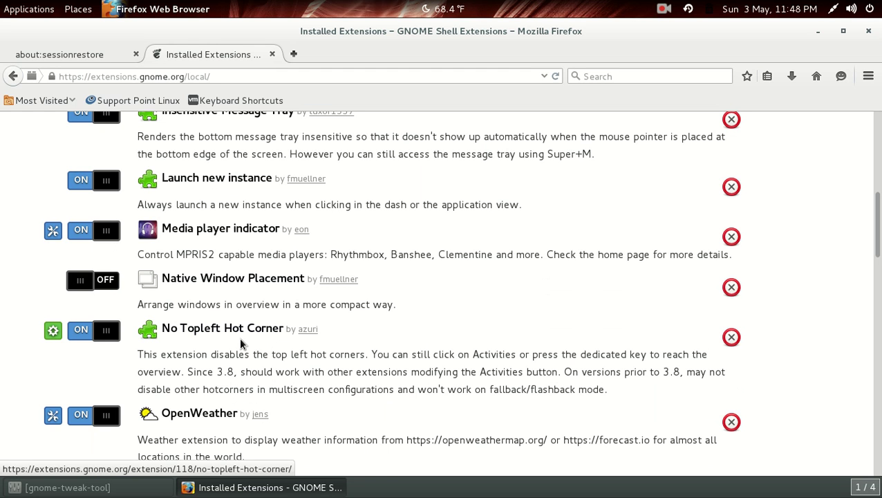
scroll(241, 344, down, 2)
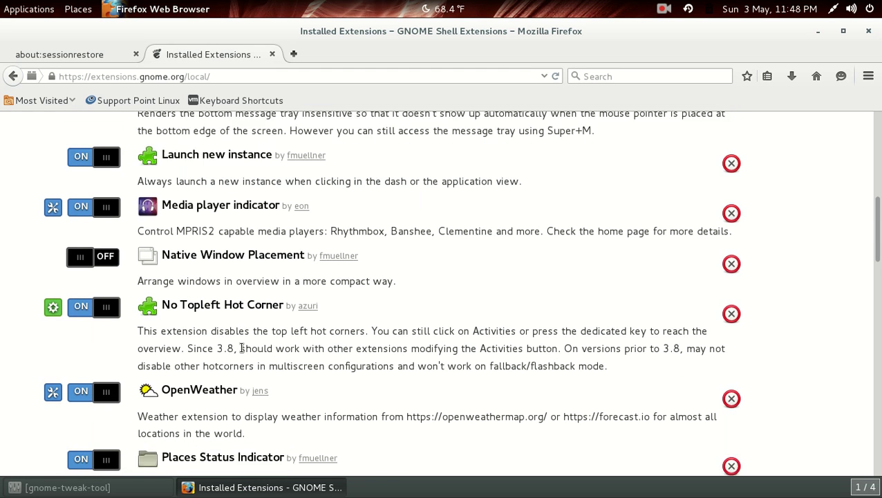
click(445, 10)
click(445, 10)
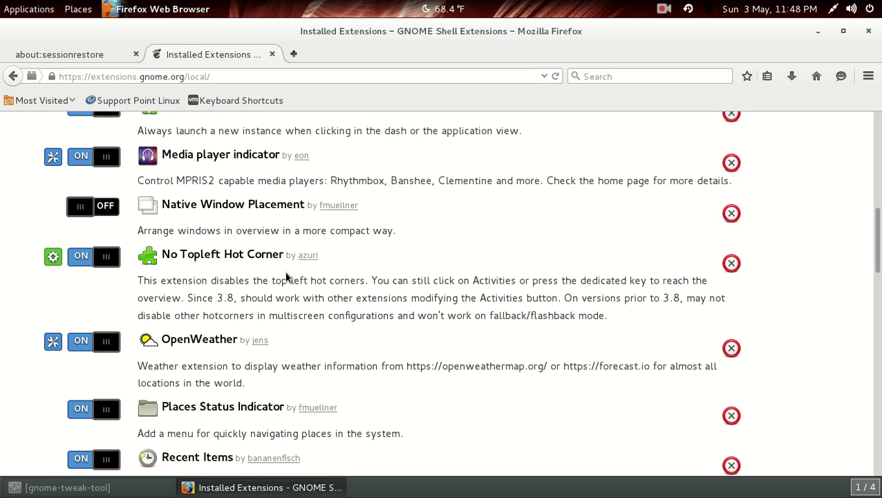
scroll(286, 273, down, 1)
scroll(277, 290, down, 1)
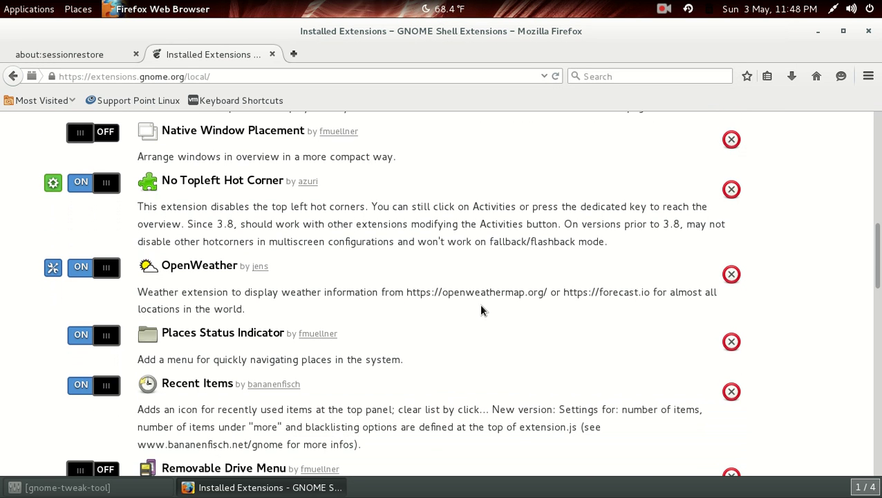
scroll(483, 308, down, 3)
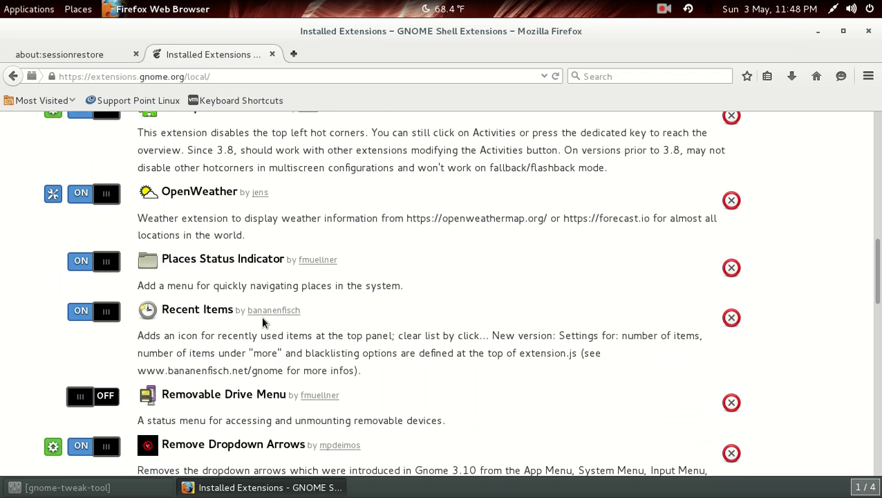
scroll(263, 322, down, 1)
scroll(262, 321, down, 2)
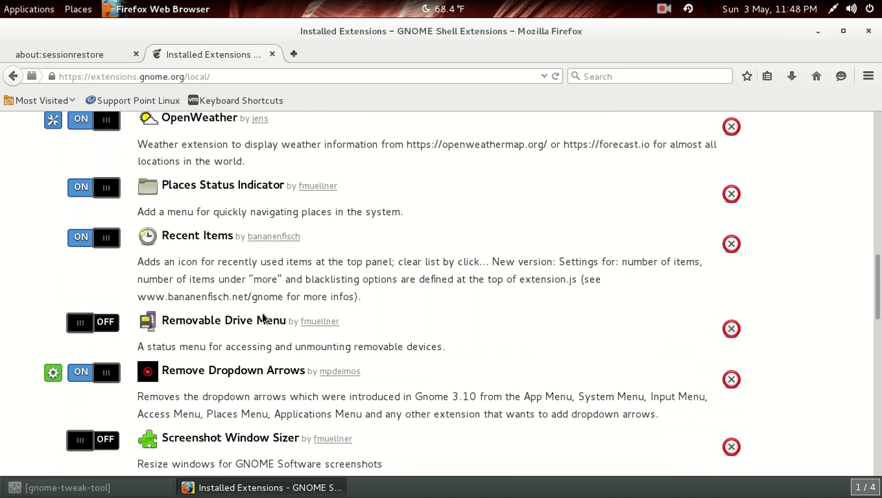
scroll(262, 317, down, 1)
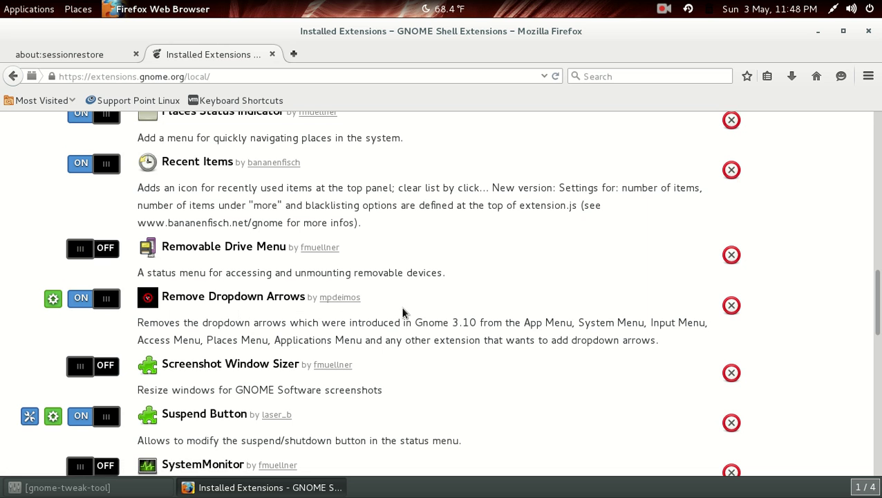
scroll(403, 309, down, 2)
scroll(346, 311, down, 1)
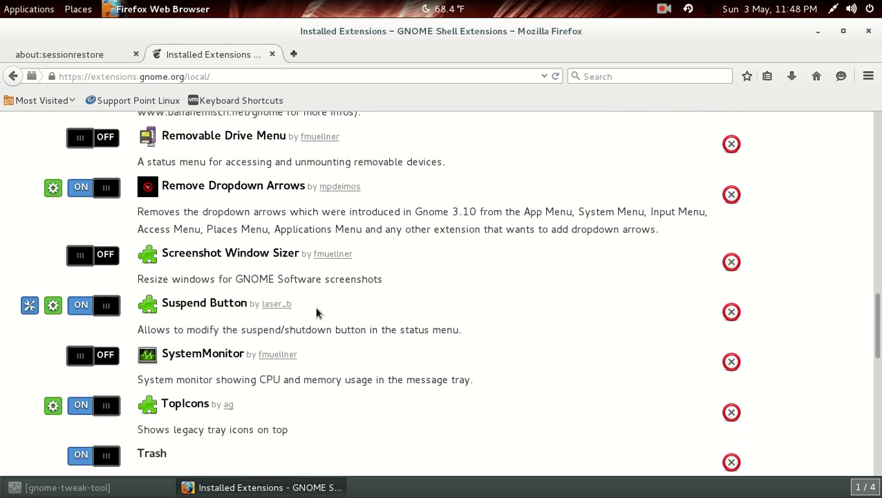
scroll(435, 309, down, 2)
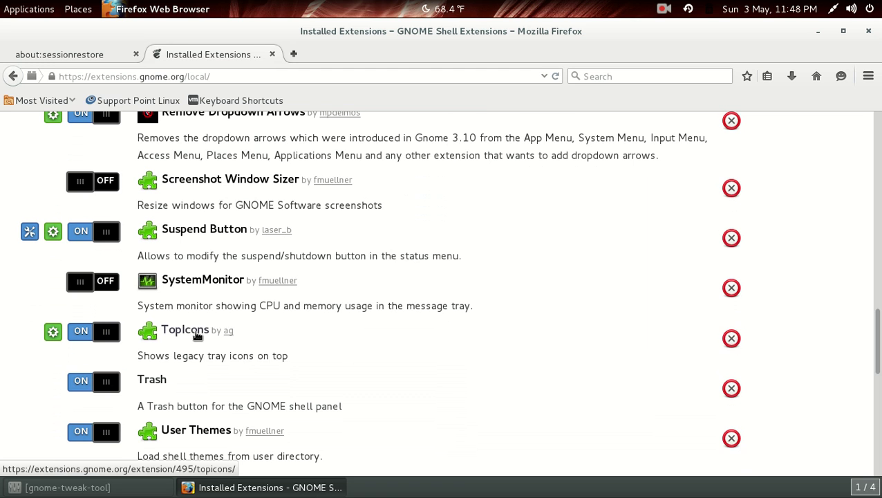
scroll(193, 336, down, 1)
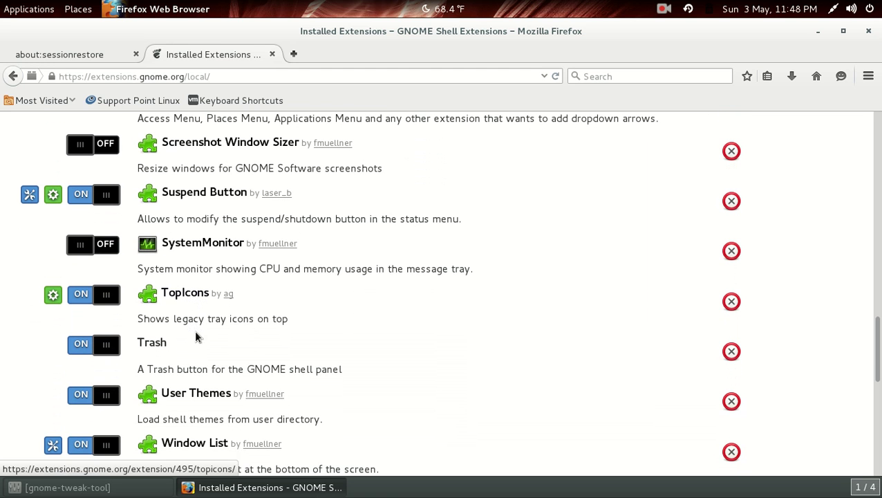
Empty the two screencasts from the trash via the Trash extension's menu, confirming deletion.
click(709, 10)
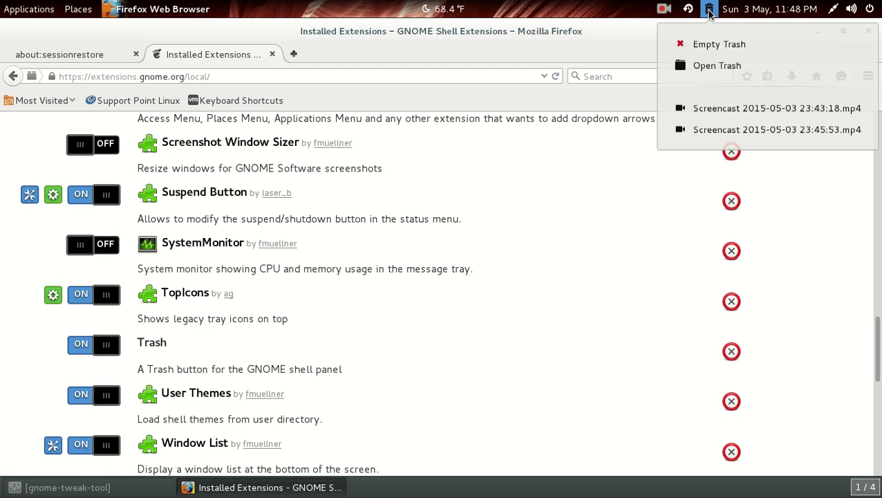
click(718, 44)
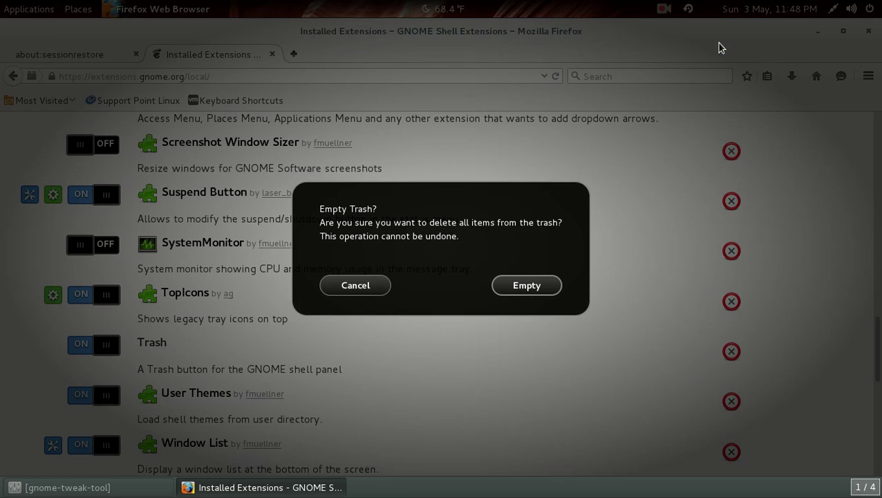
click(542, 288)
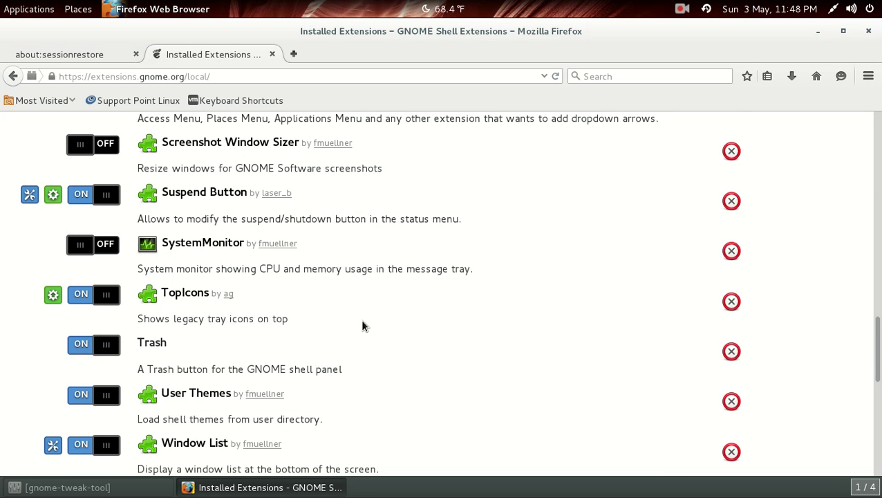
scroll(360, 320, down, 2)
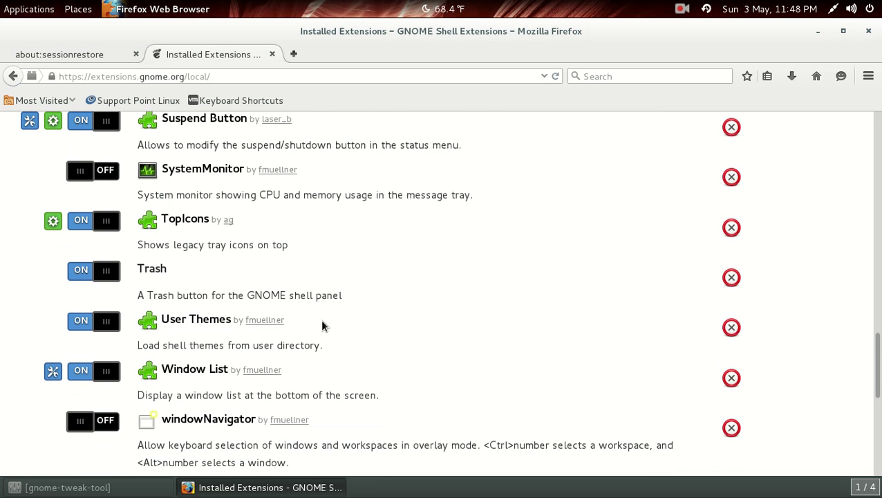
scroll(192, 385, down, 2)
scroll(191, 385, down, 2)
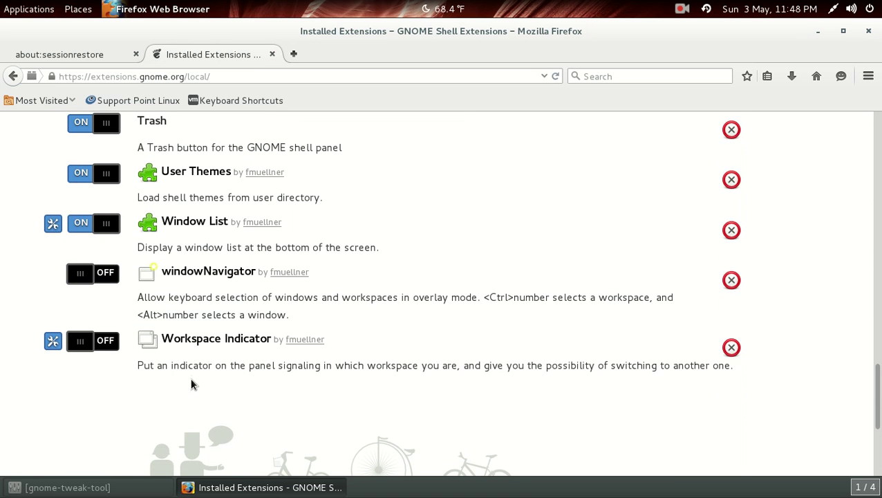
scroll(212, 363, down, 3)
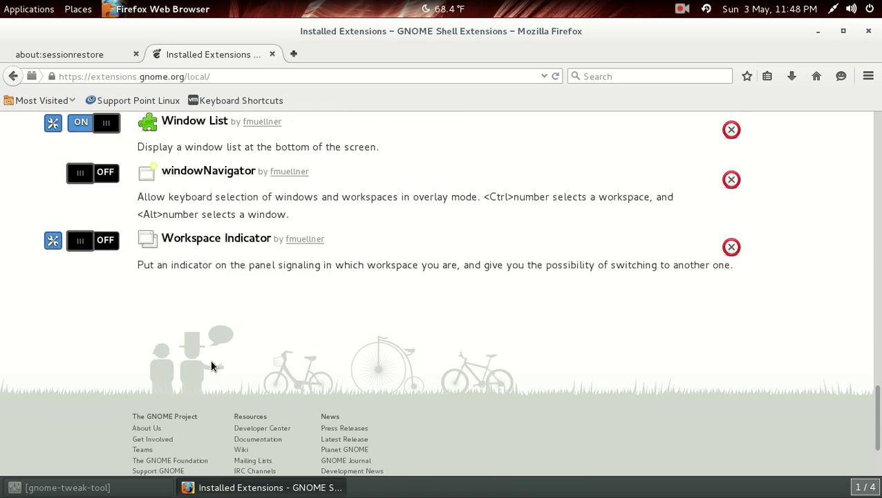
scroll(211, 362, up, 3)
scroll(211, 361, down, 5)
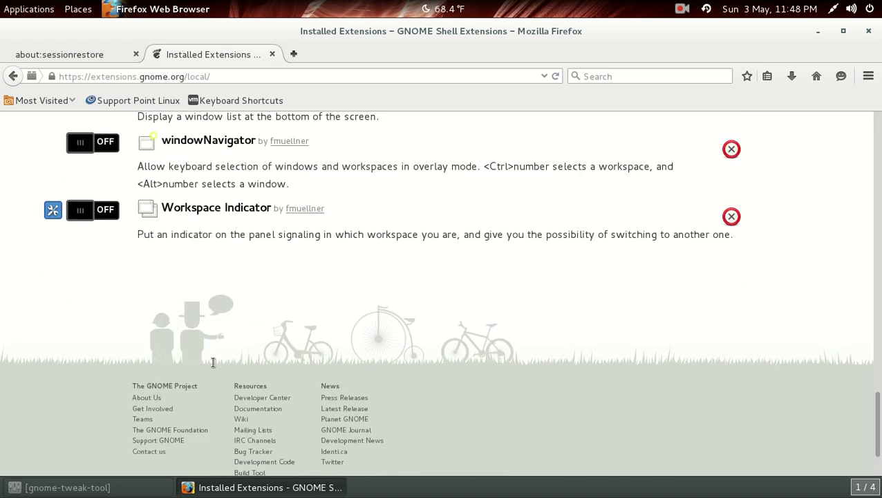
scroll(211, 362, up, 4)
scroll(212, 367, up, 2)
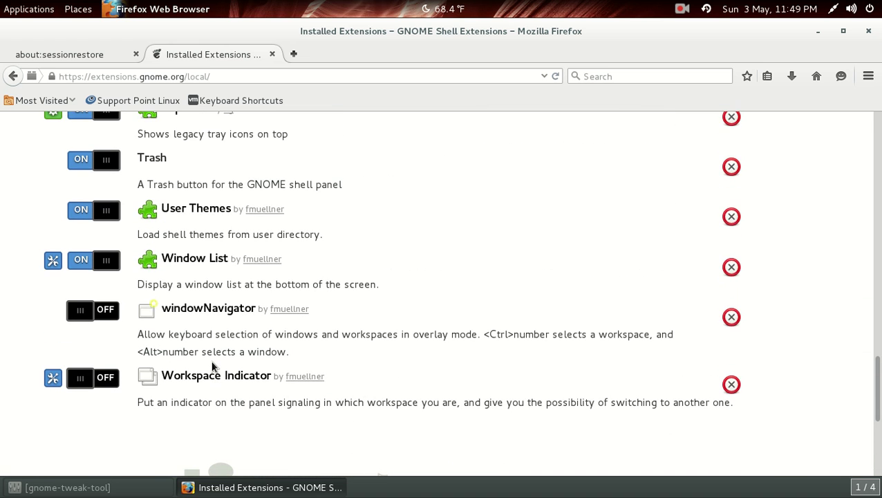
scroll(212, 366, up, 4)
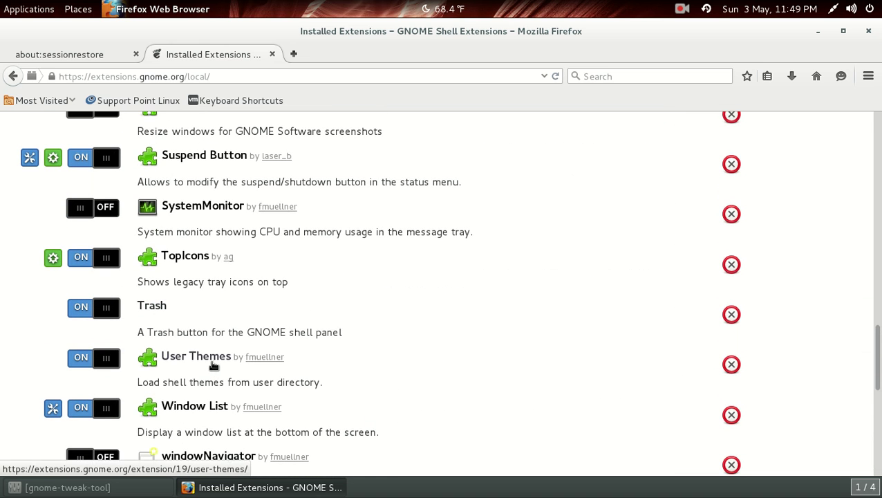
scroll(213, 365, up, 5)
scroll(213, 365, up, 5)
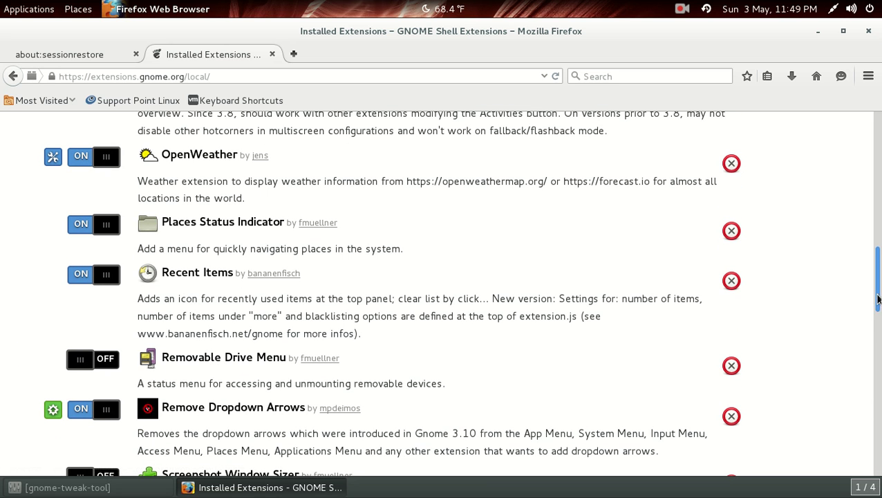
drag(875, 295, 875, 135)
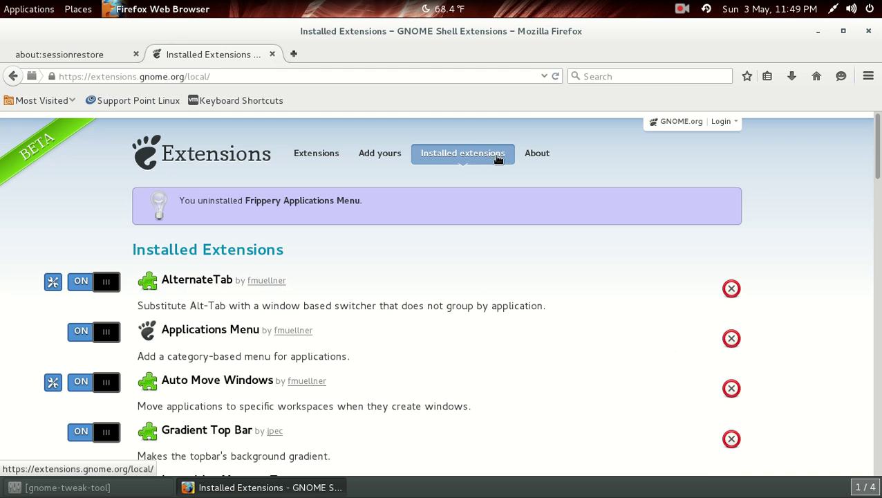
Open the extensions catalogue and move to page 2, headed by windowNavigator and Auto Move Windows.
click(316, 153)
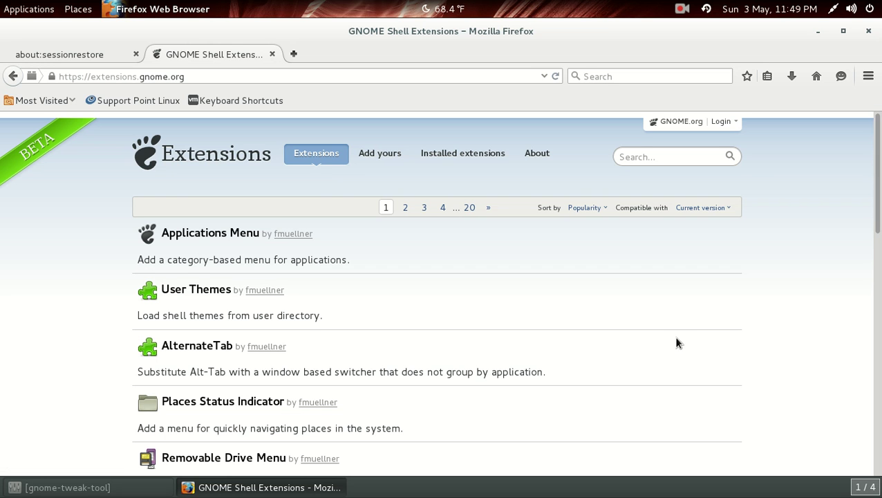
scroll(654, 323, down, 5)
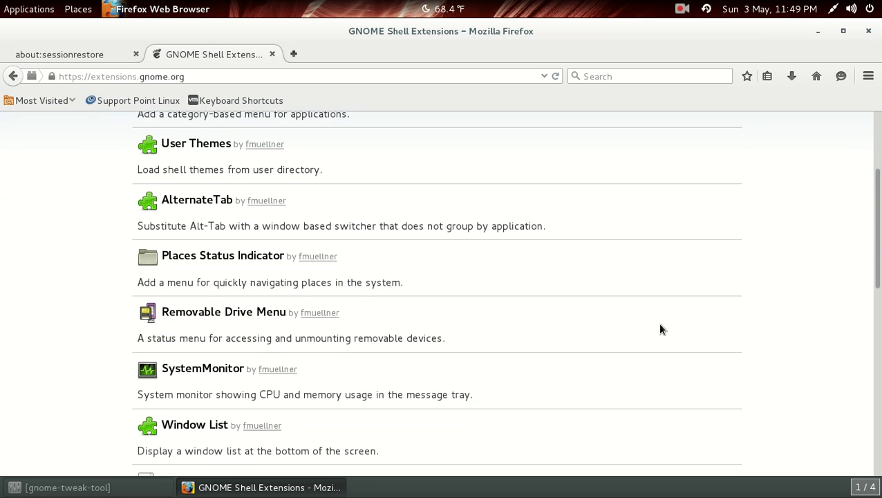
scroll(655, 330, down, 3)
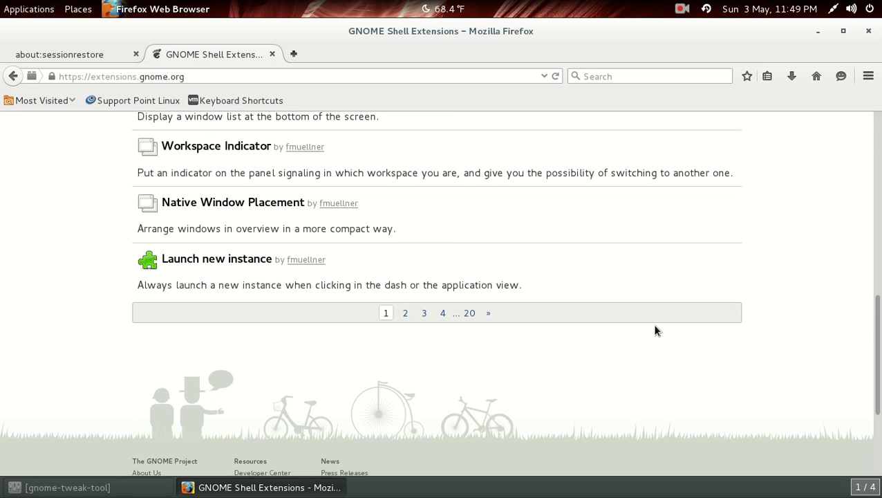
click(406, 315)
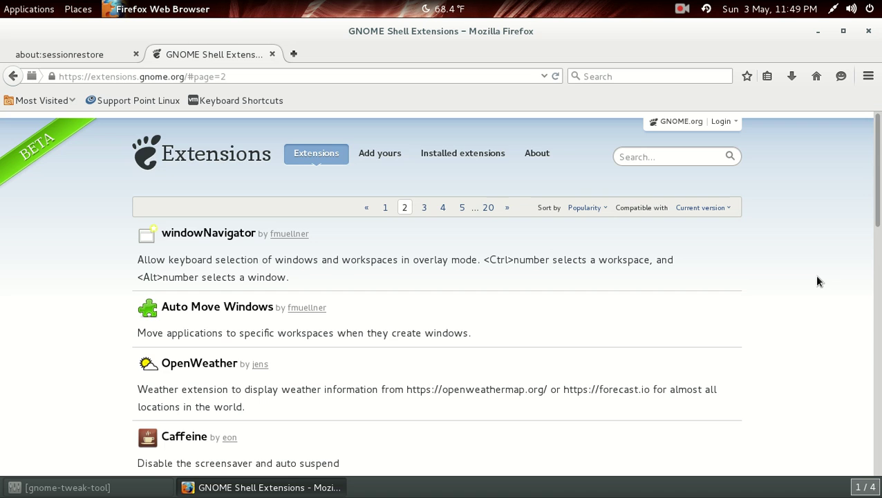
scroll(817, 277, down, 8)
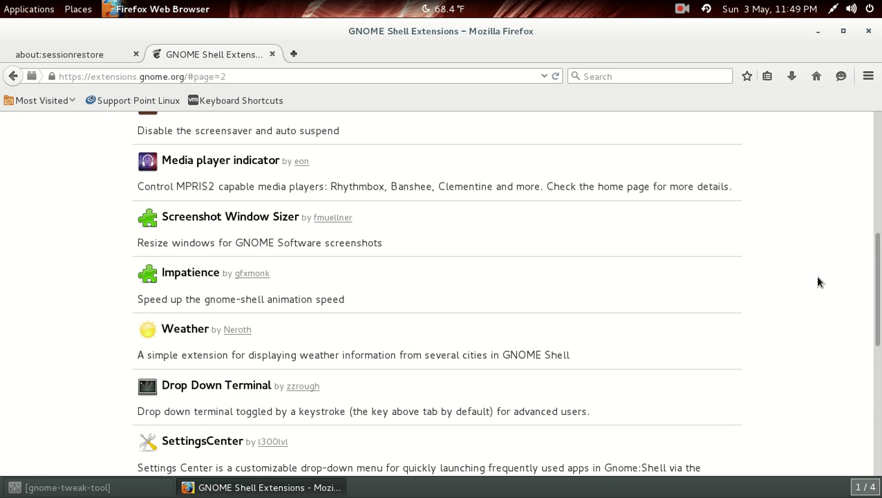
scroll(817, 281, down, 5)
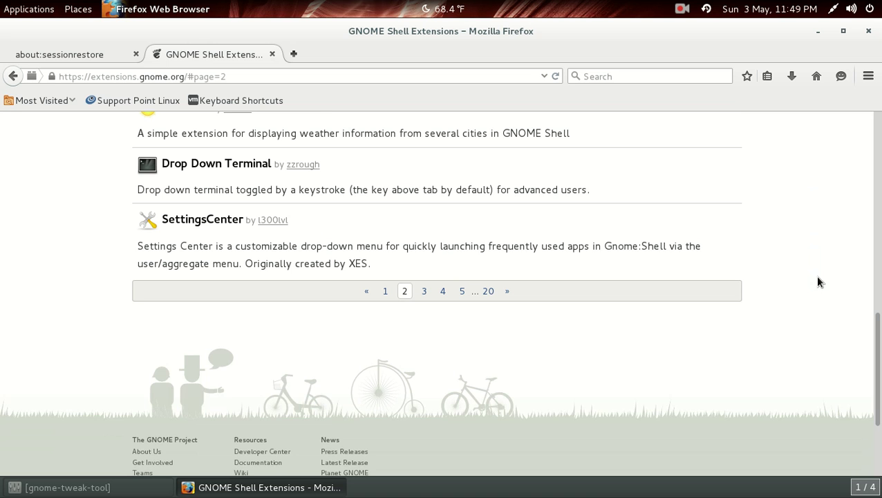
scroll(817, 282, up, 2)
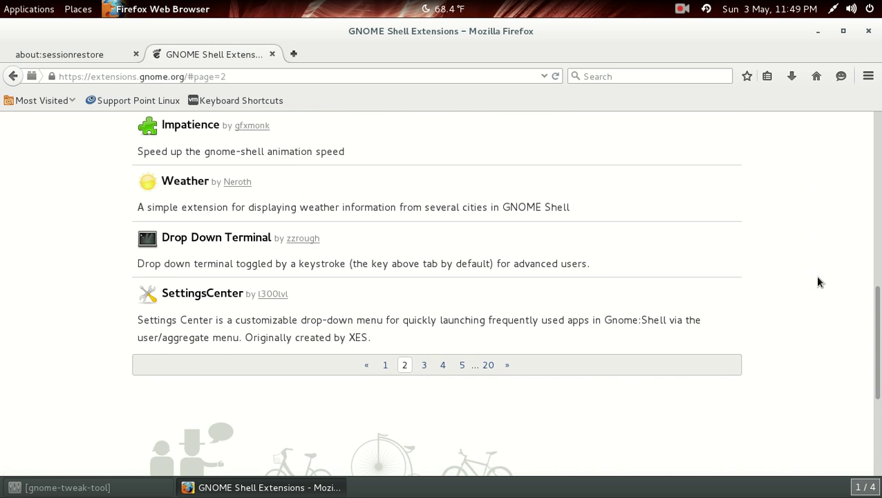
scroll(818, 279, up, 7)
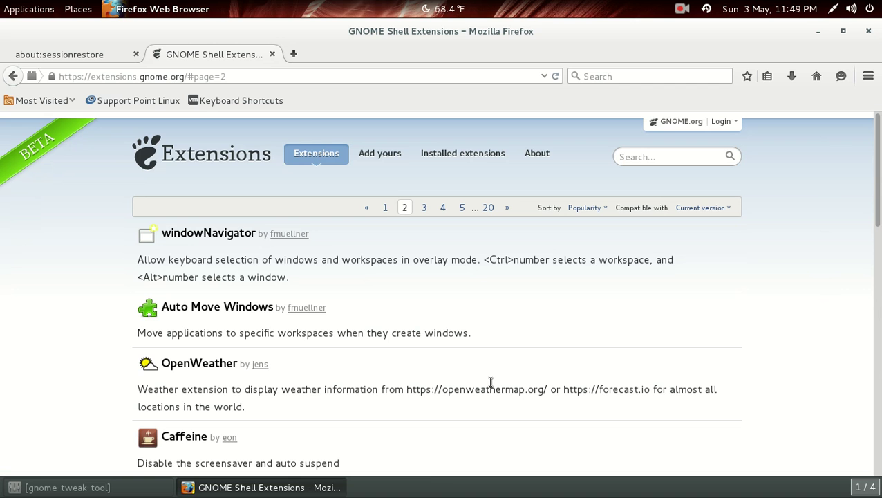
Bring gnome-tweak-tool forward from the Activities overview and close its window.
key(super)
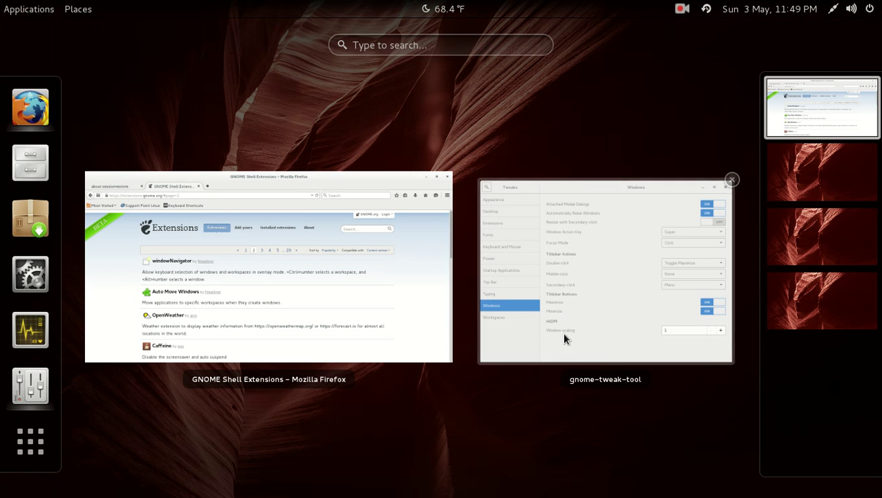
click(583, 315)
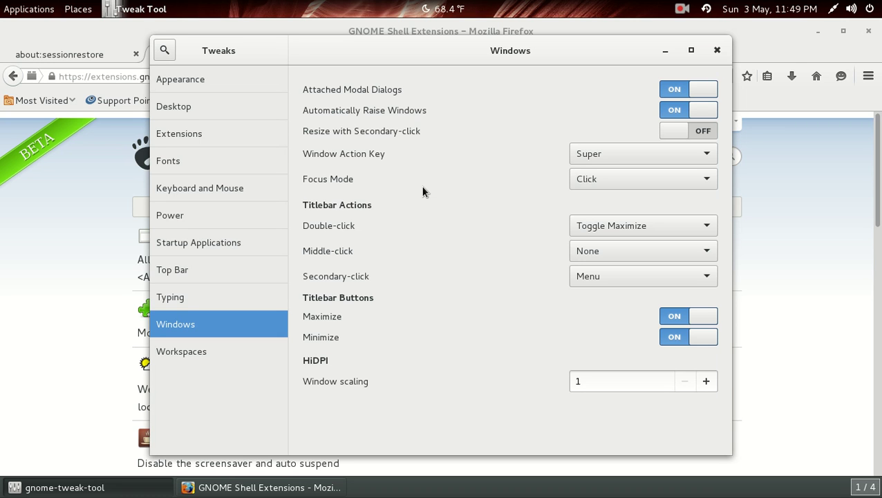
click(717, 51)
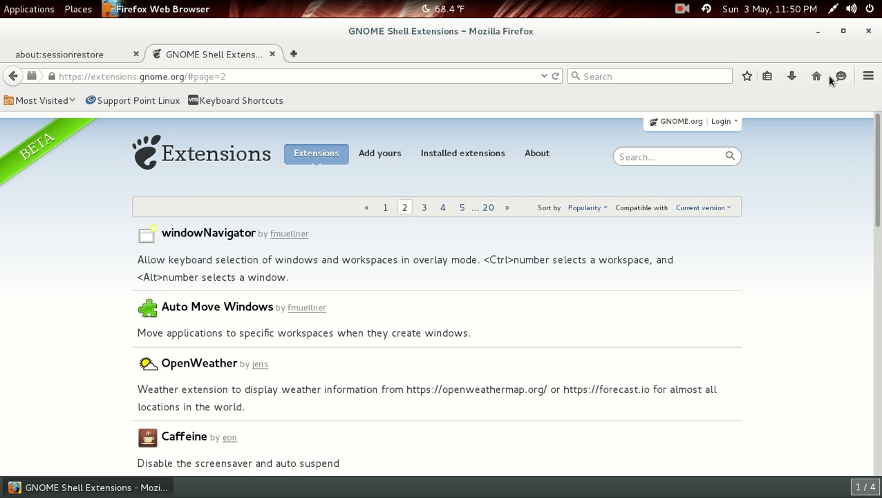
Minimize Firefox to reveal the canyon-wallpaper desktop with Home and Trash icons.
click(818, 35)
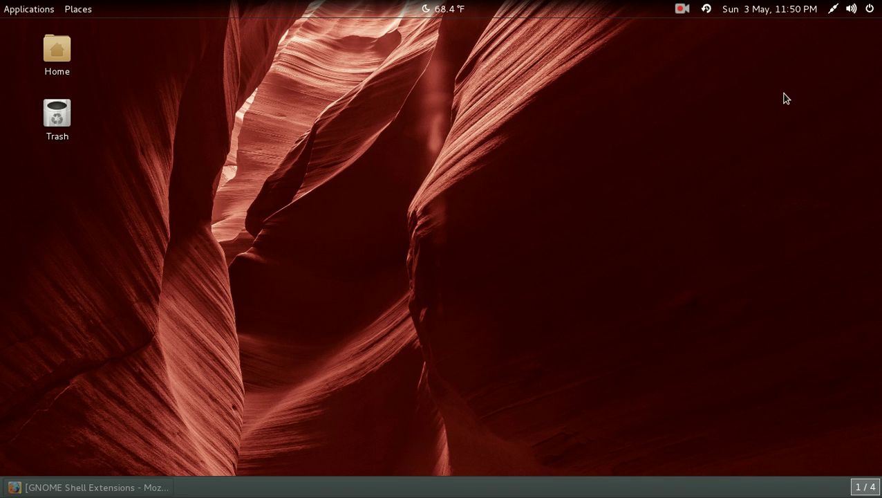
Glance at the calendar, then bring up the screen recorder's pause and finish options.
click(801, 14)
click(801, 11)
click(680, 9)
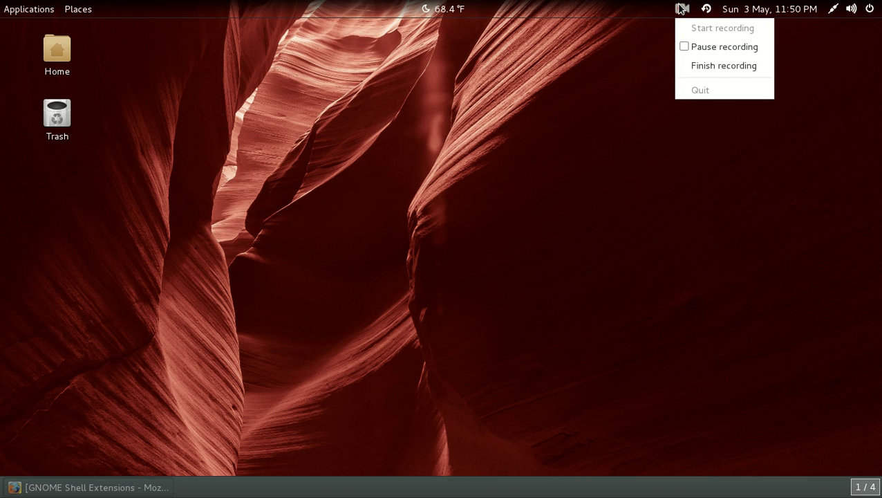